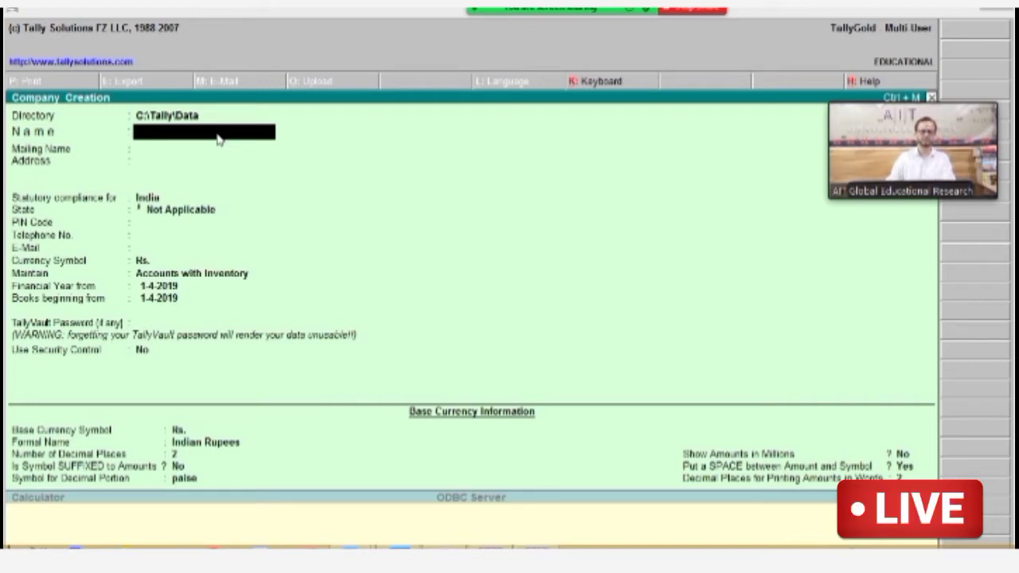
Step: Name the new company "Alfatech Mobile Store" and keep the same text as its mailing name
text(Al)
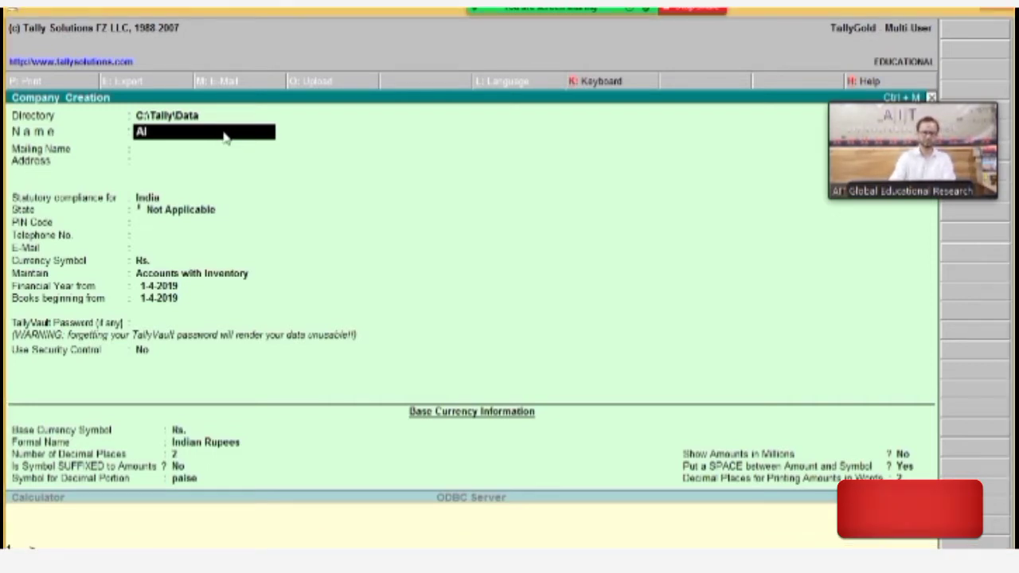
text(fatech)
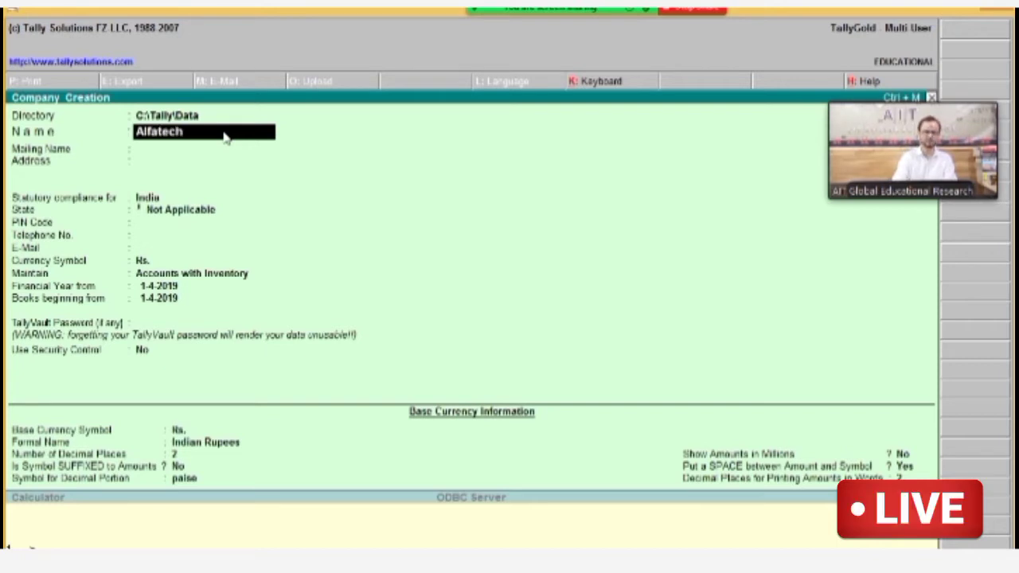
text( Mobi)
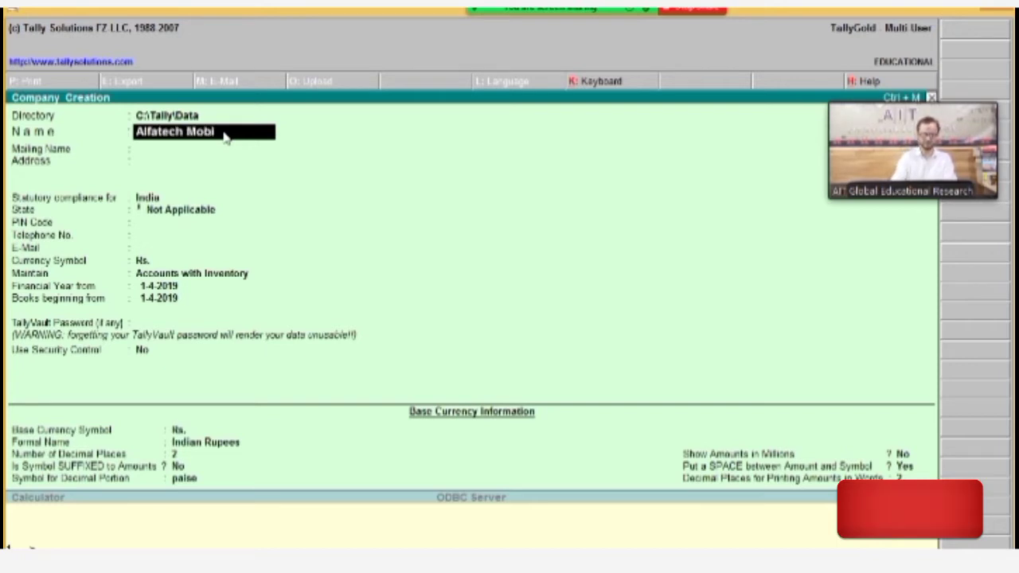
text(le Store)
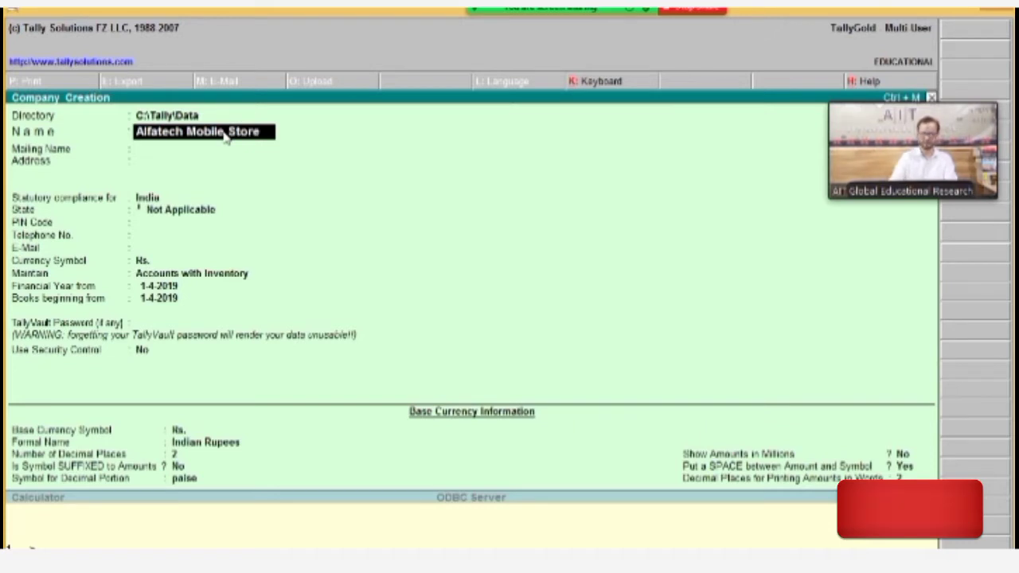
key(Return)
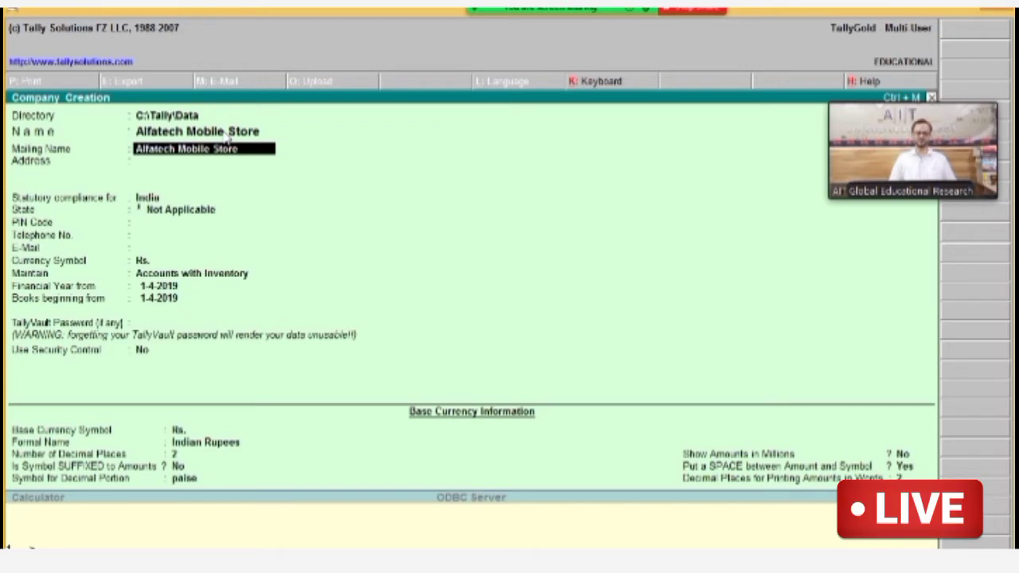
key(Return)
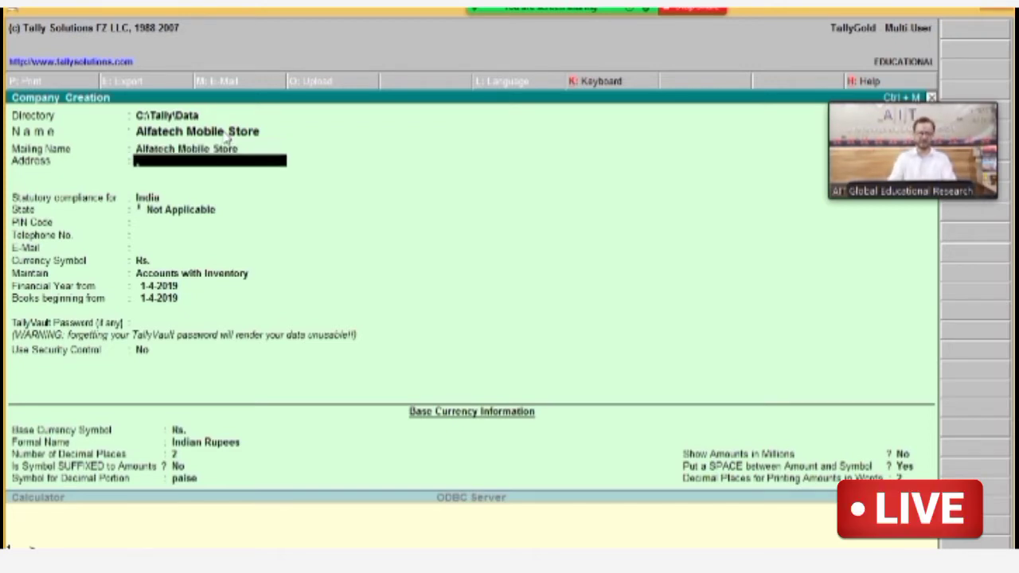
Step: Enter the company's street address and leave the remaining address lines empty
text(Sadar Baz)
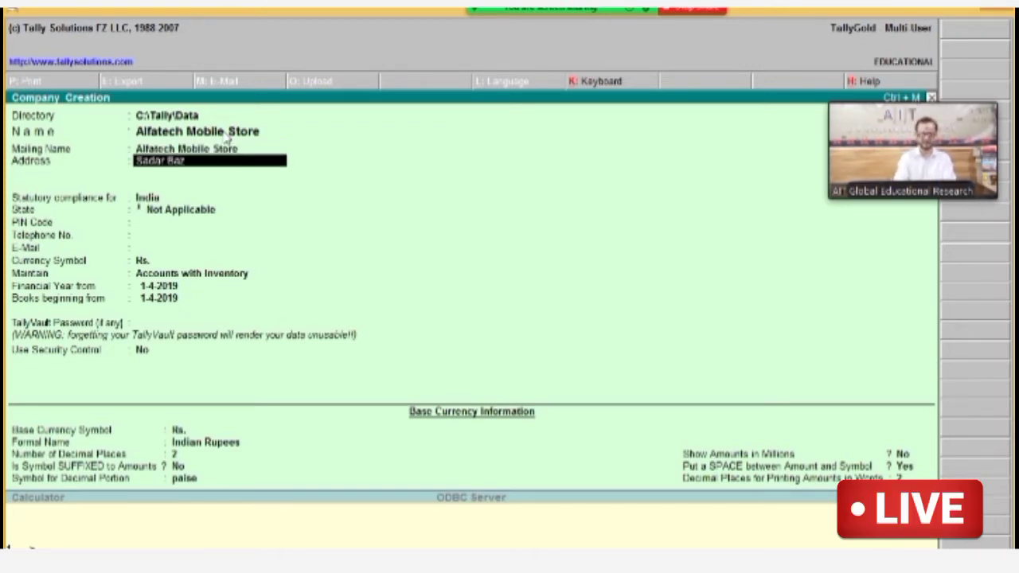
text(aar)
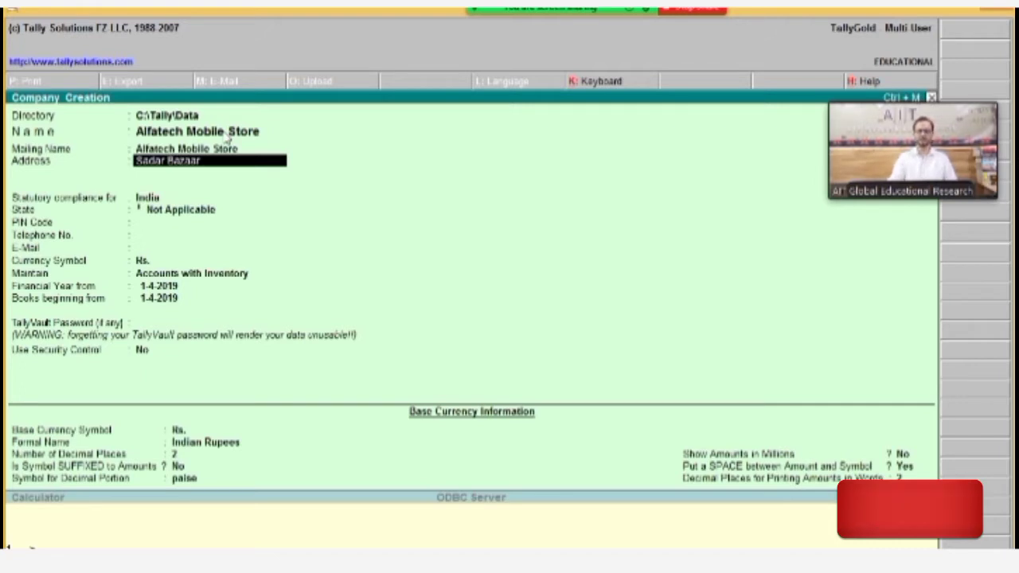
text(,)
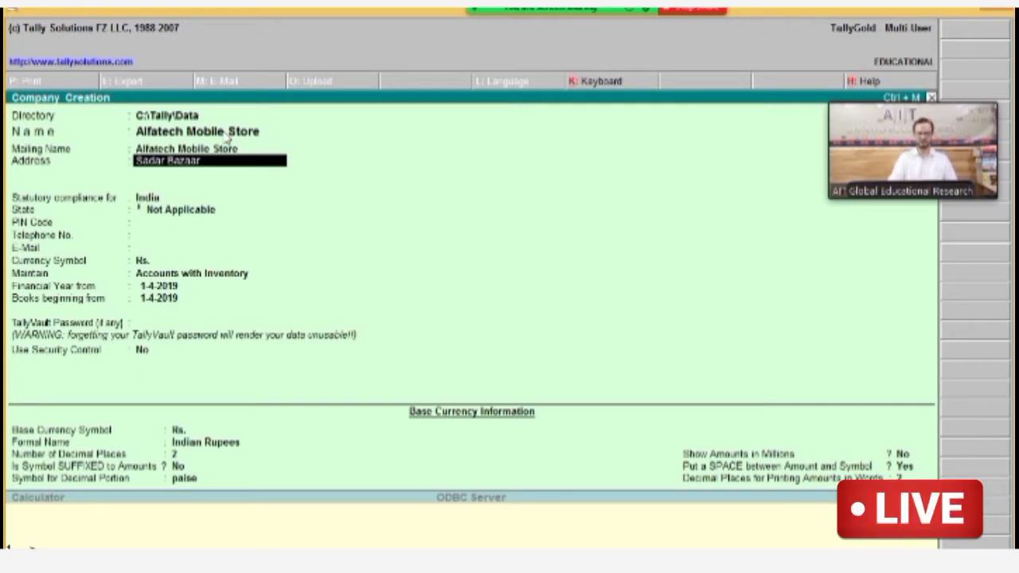
key(Return)
key(Return)
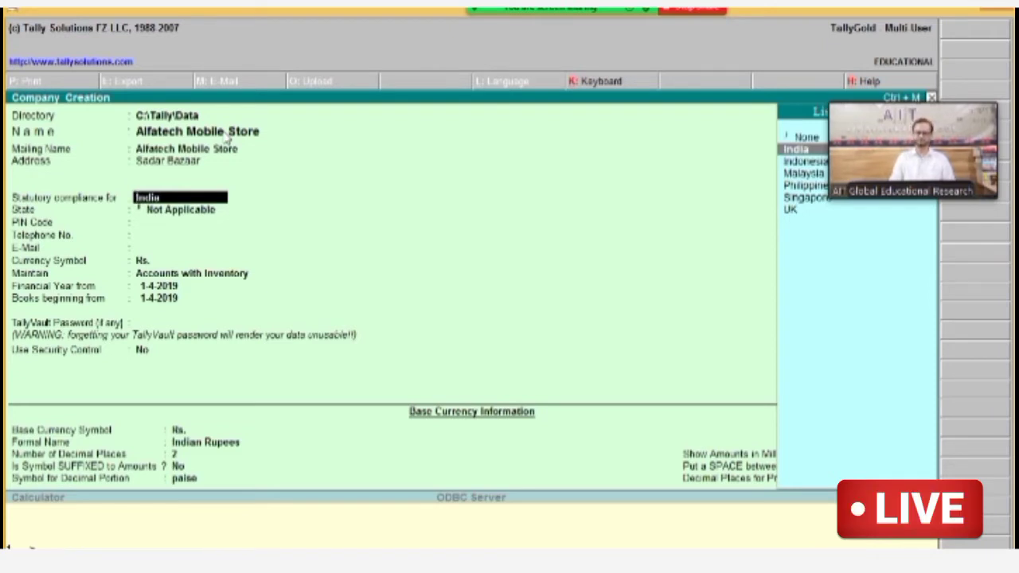
Step: Keep India for statutory compliance and choose Uttar Pradesh as the company's state
key(Return)
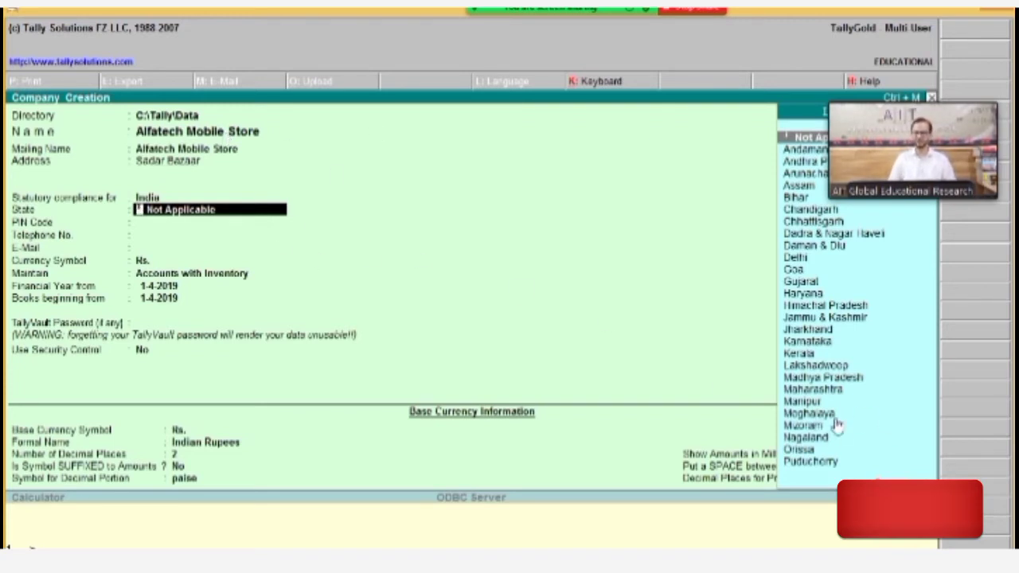
scroll(908, 350, down, 3)
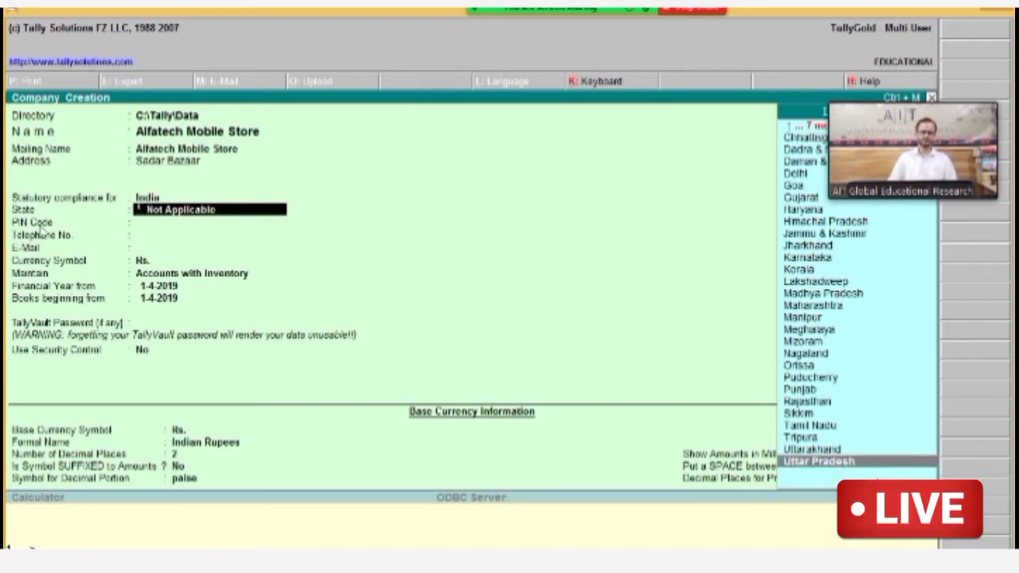
key(Return)
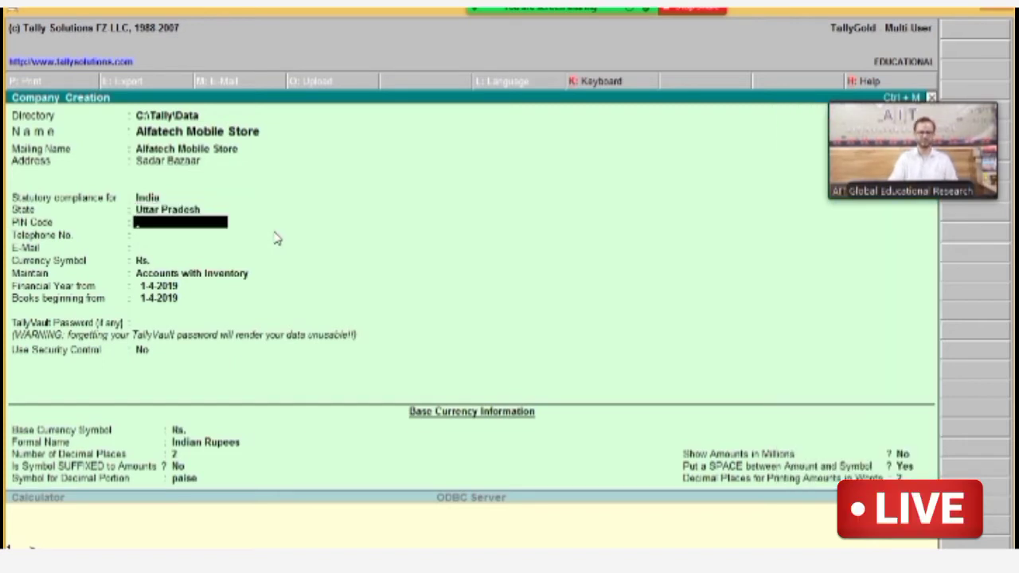
Step: Enter the company's postal code, leaving the telephone number and e-mail empty
text(242)
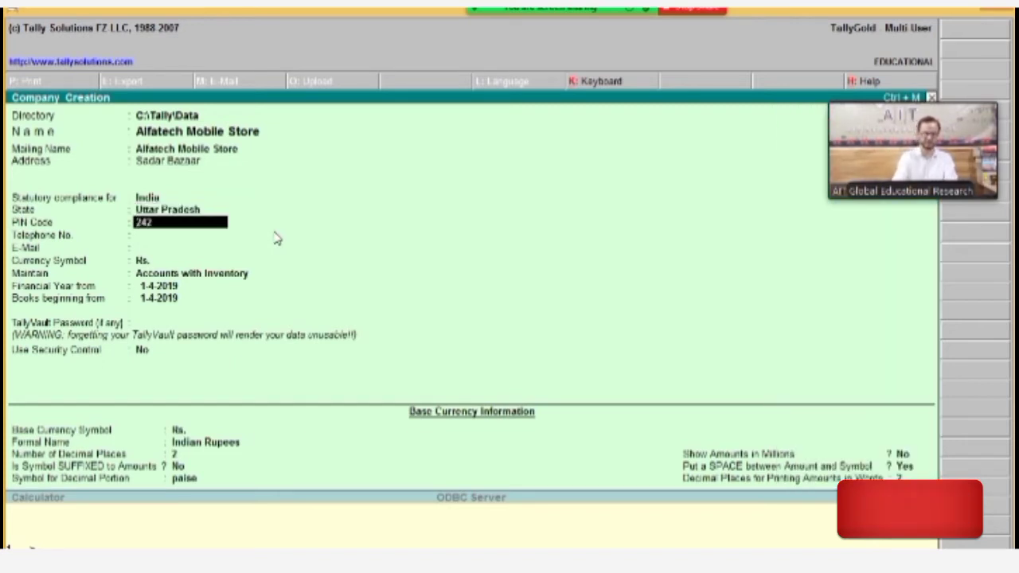
text(001)
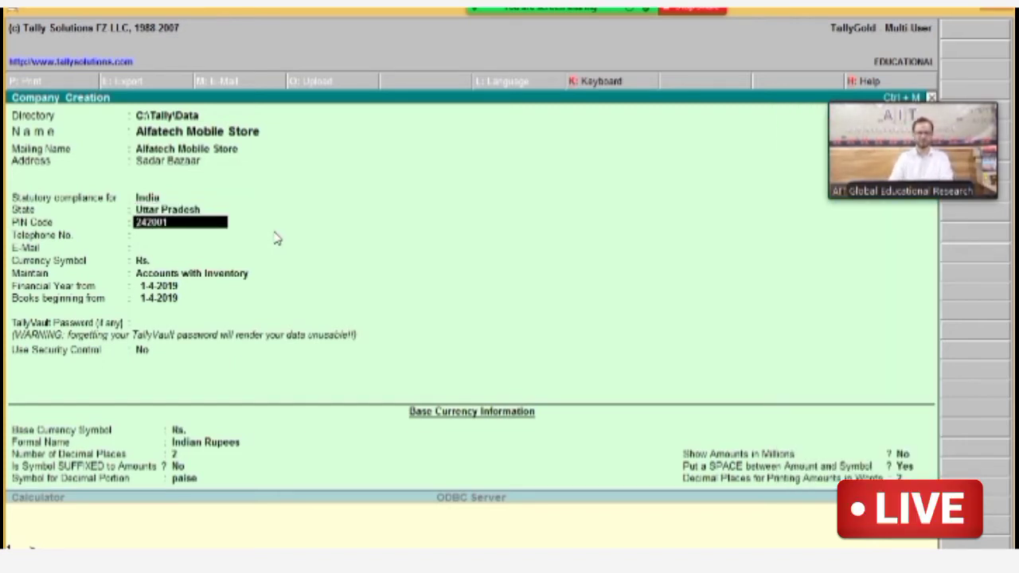
key(Return)
key(Return)
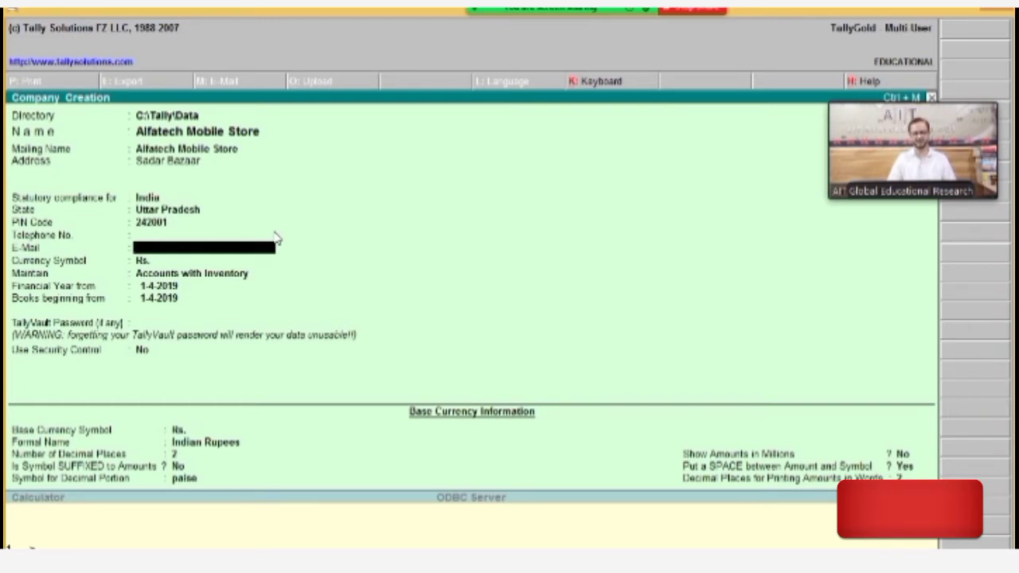
key(Return)
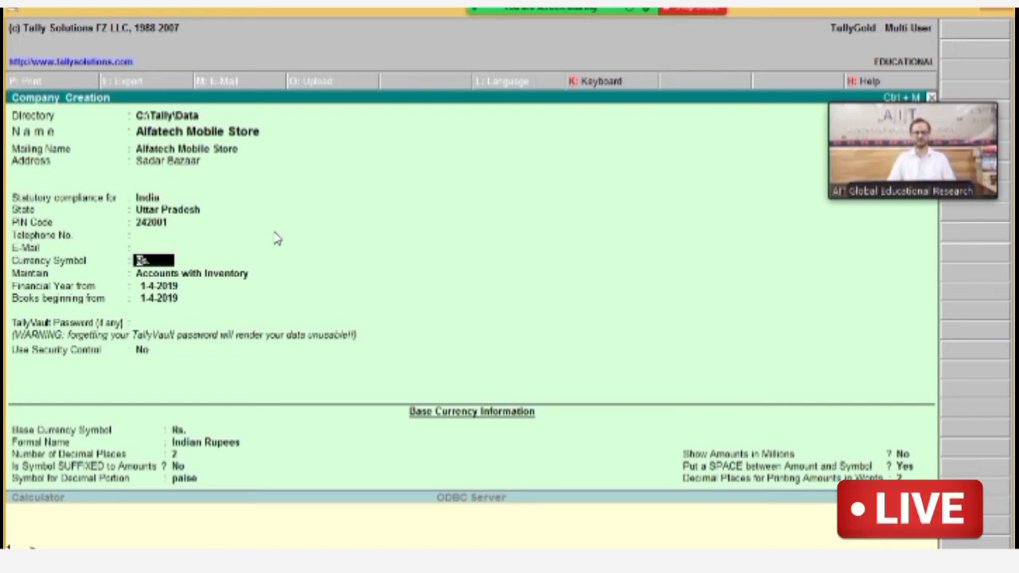
Step: Set the currency symbol to "." and have the company maintain Accounts with Inventory
text(.)
key(Return)
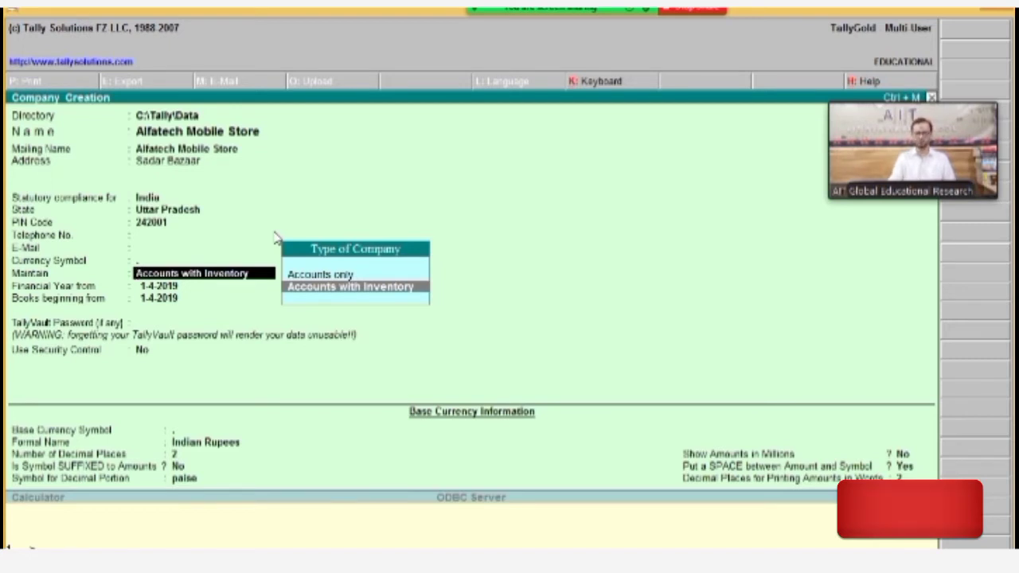
key(Up)
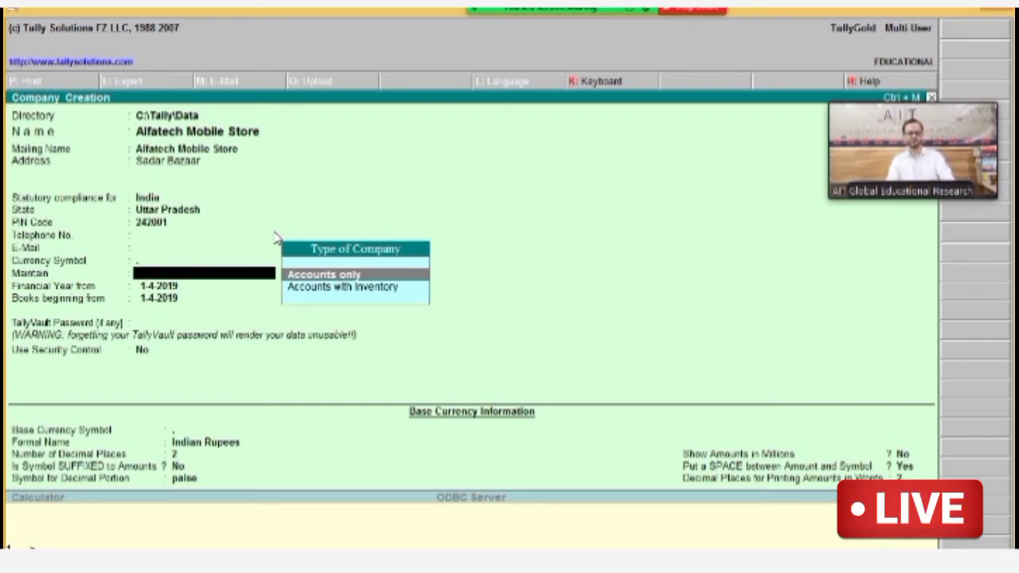
key(Down)
key(Return)
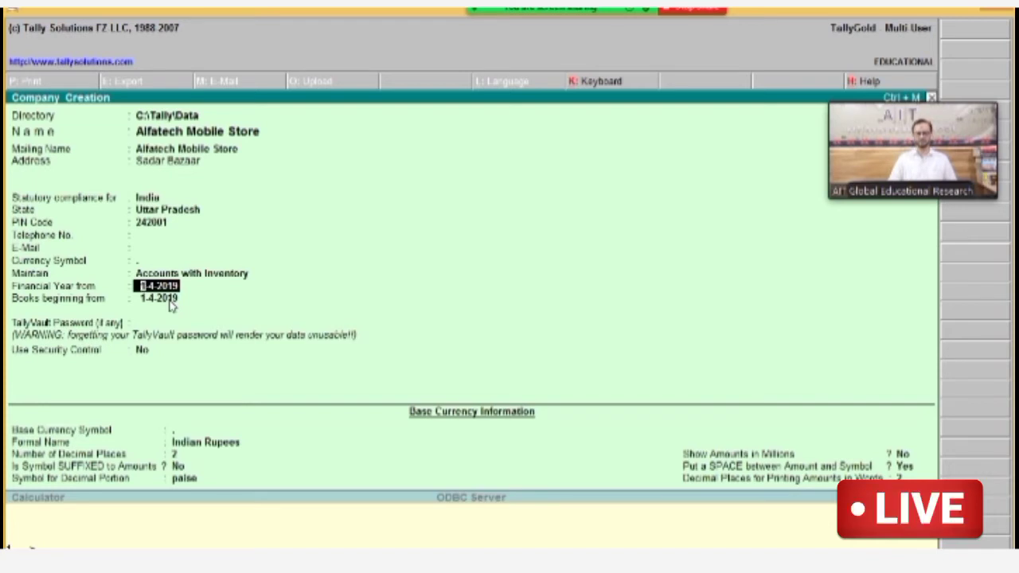
Step: Accept 1-4-2019 for the financial year and books beginning, leave the TallyVault password empty, and keep security control at No
key(Return)
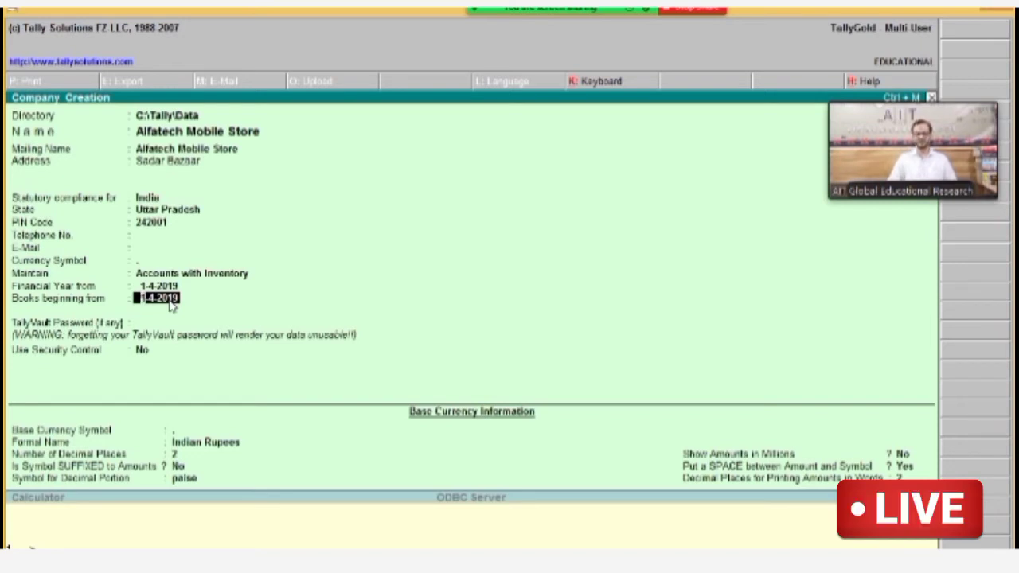
key(Return)
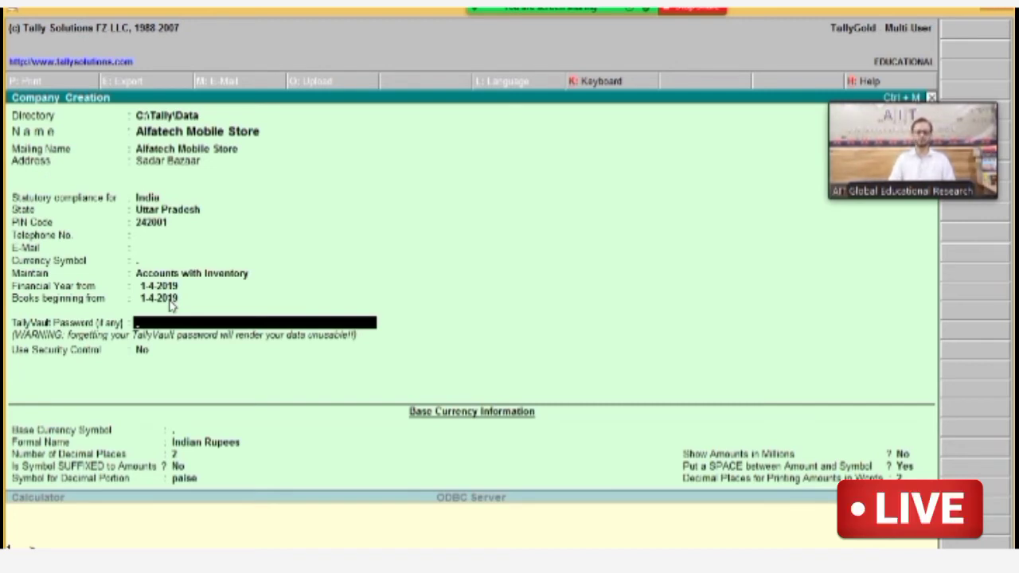
key(Return)
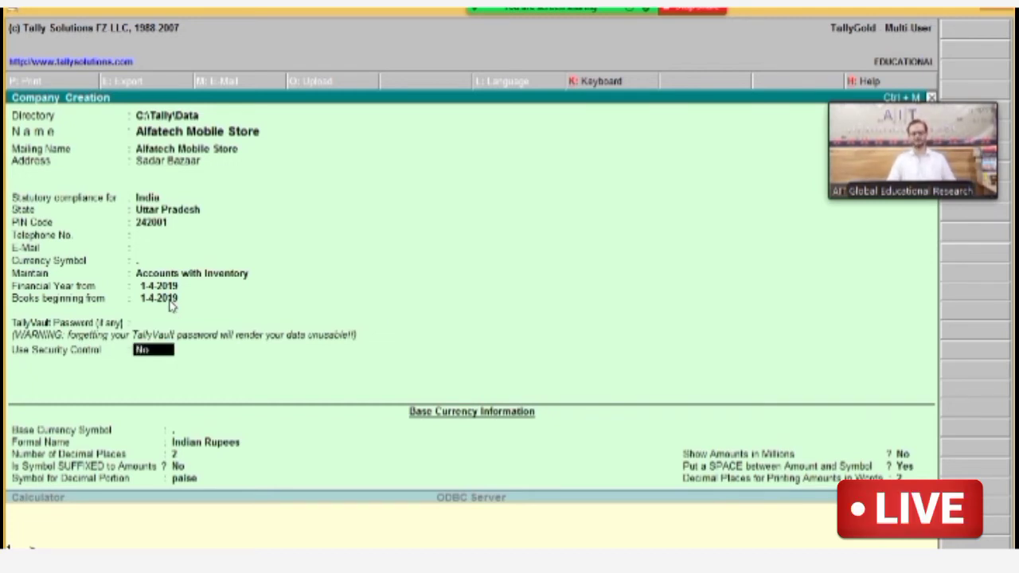
key(Return)
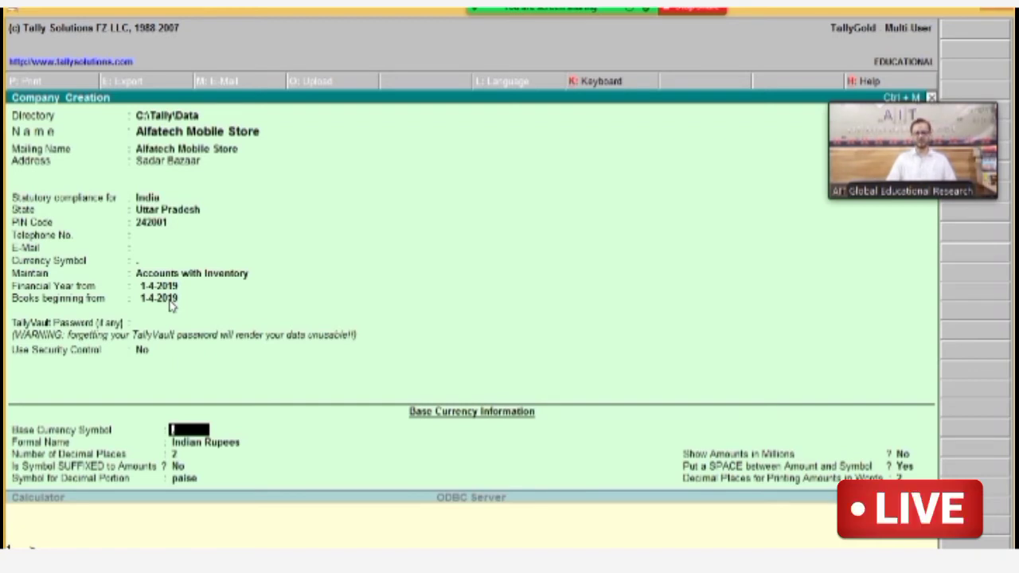
Step: Set the base currency symbol to Rs and replace the currency's formal name with "."
text(Rs.)
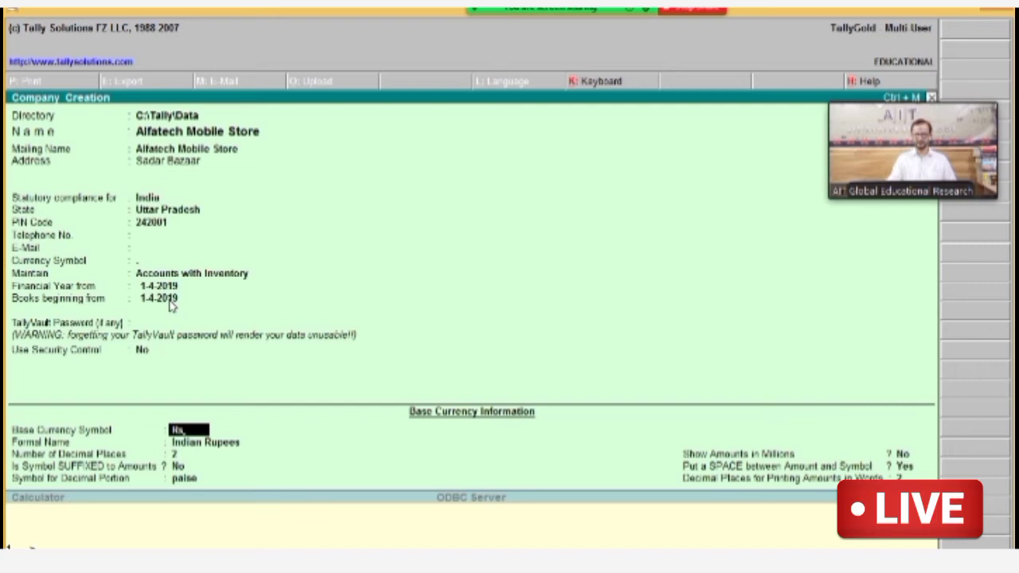
key(Return)
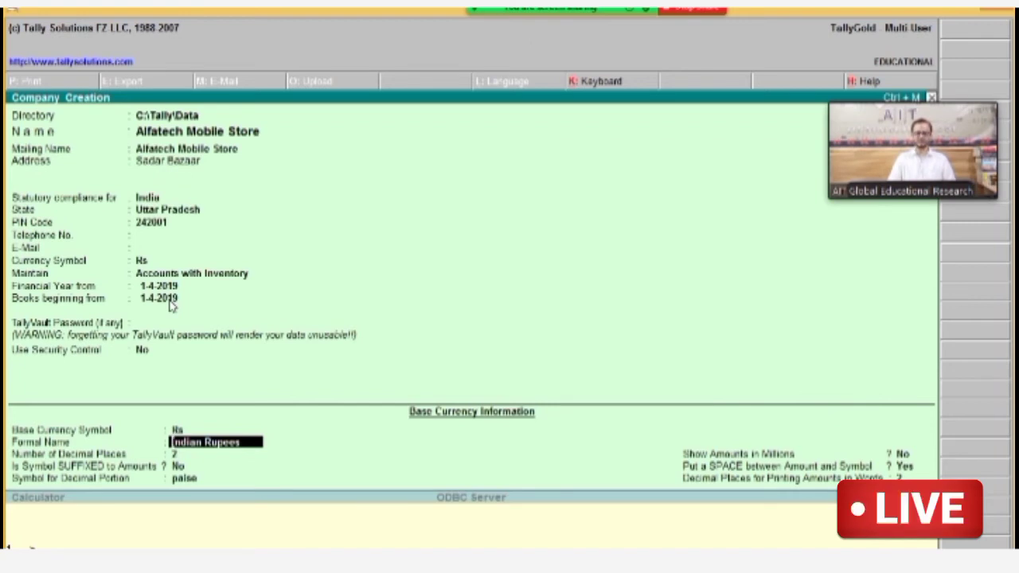
key(BackSpace)
key(Return)
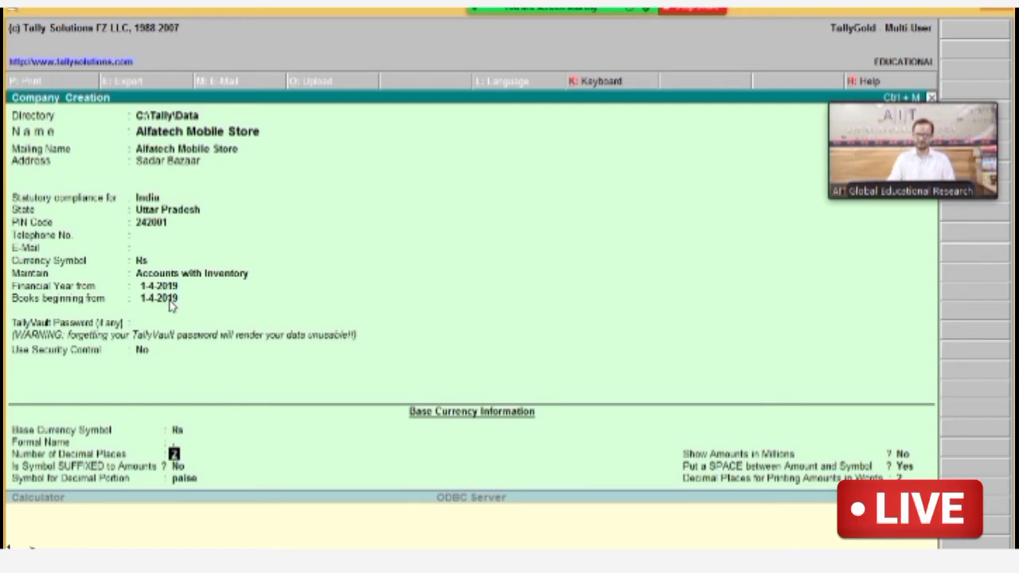
Step: Accept 2 decimal places, no symbol suffix, paise as decimal symbol, no amounts in millions, and a space between amount and symbol
key(Return)
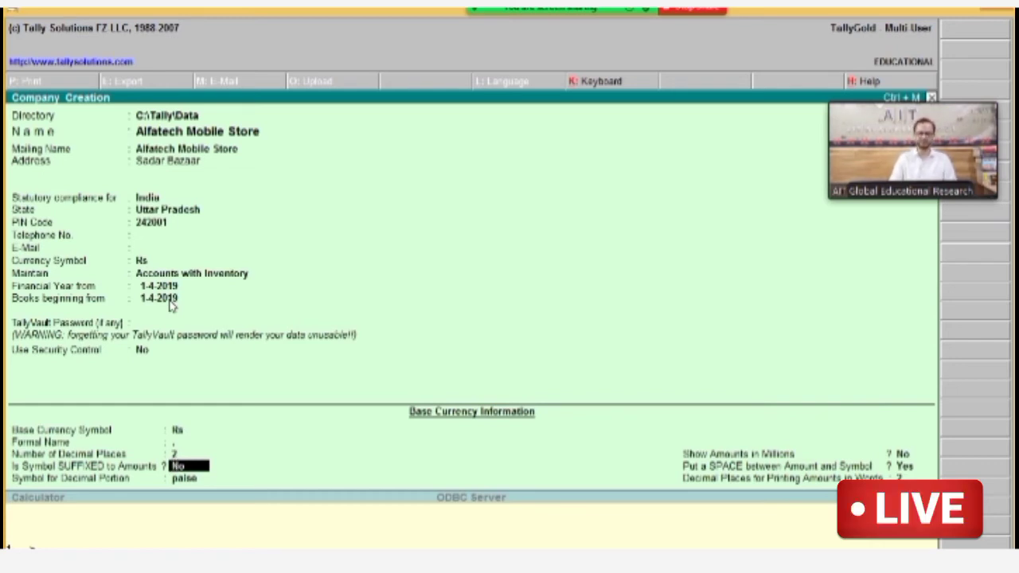
key(Return)
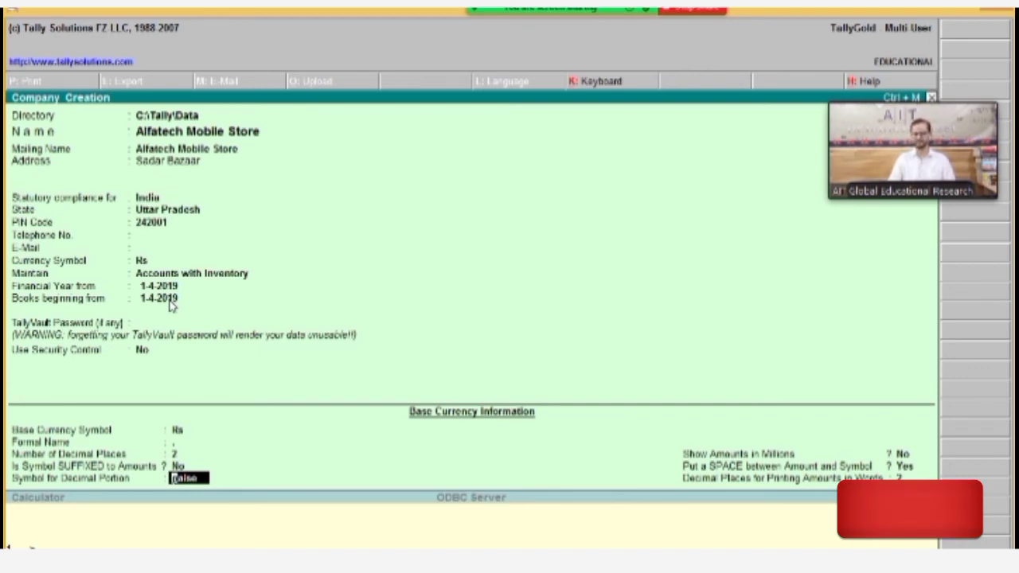
key(Return)
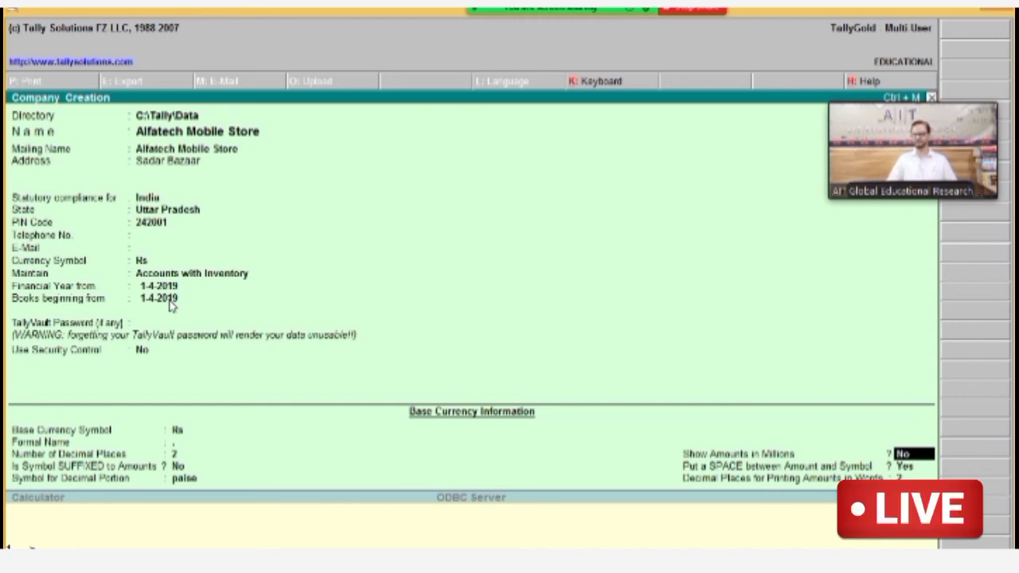
key(Return)
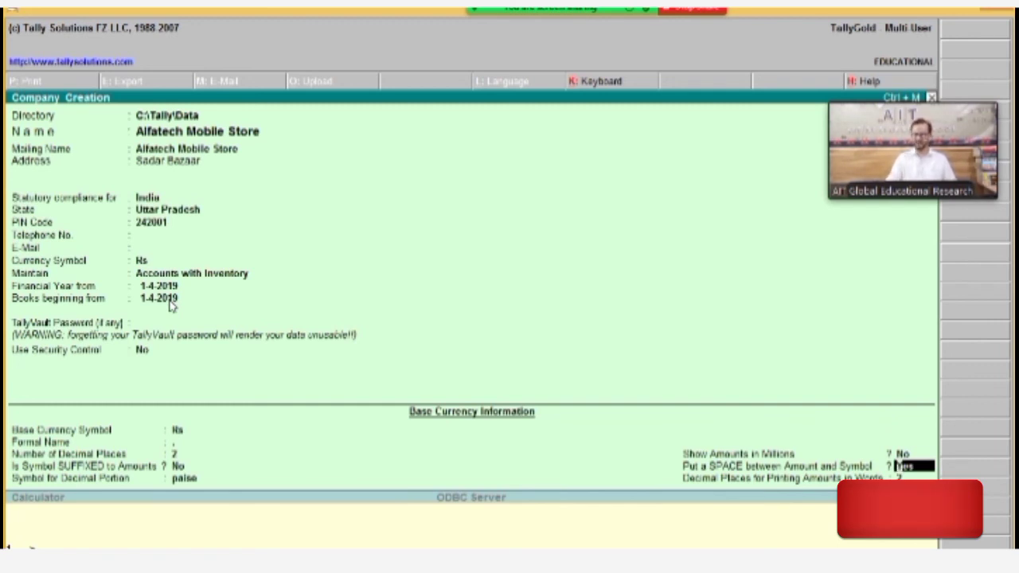
key(Return)
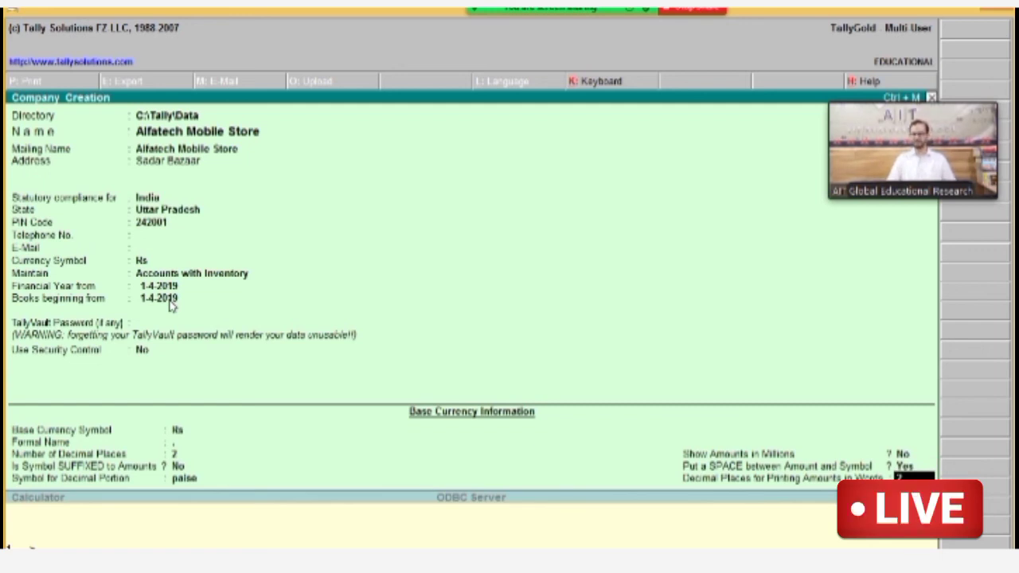